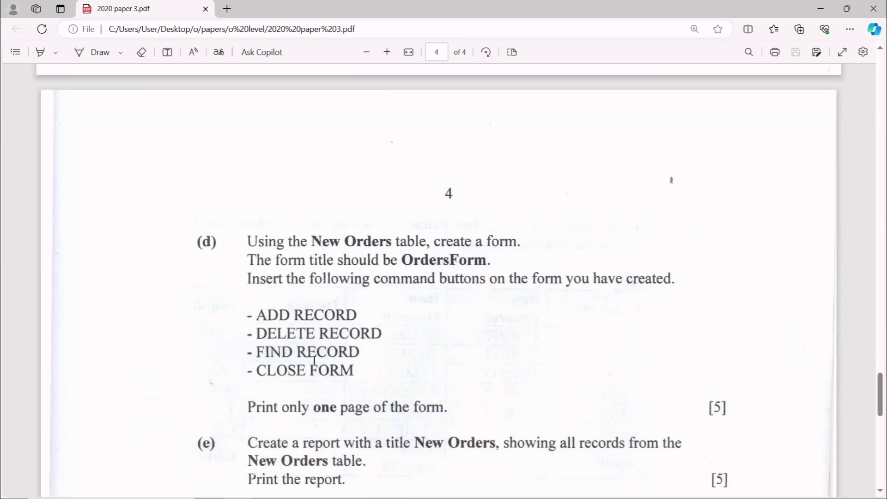
Step: Bring Access to the front, open a blank Form Design, then close Form1 without keeping it
mouse_move(387, 496)
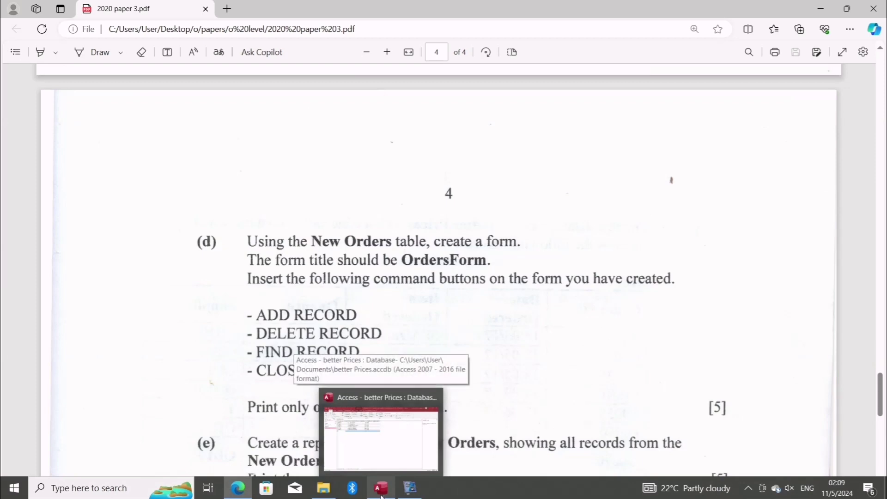
click(382, 489)
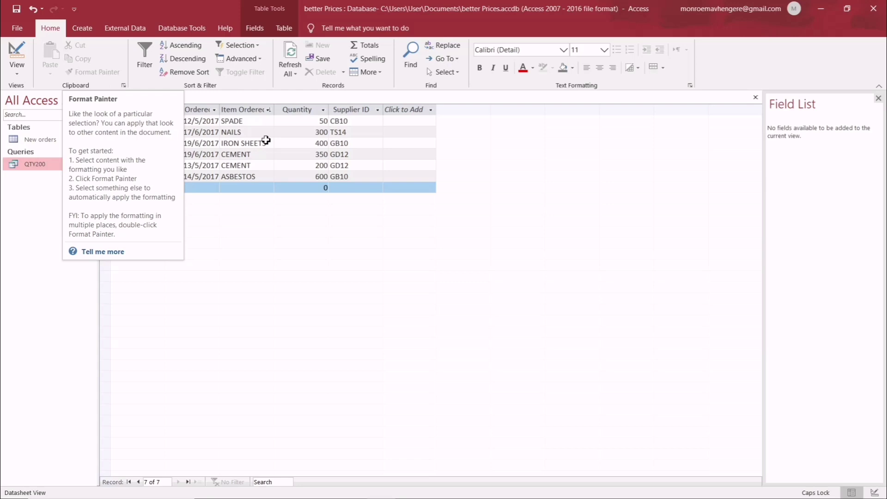
click(84, 29)
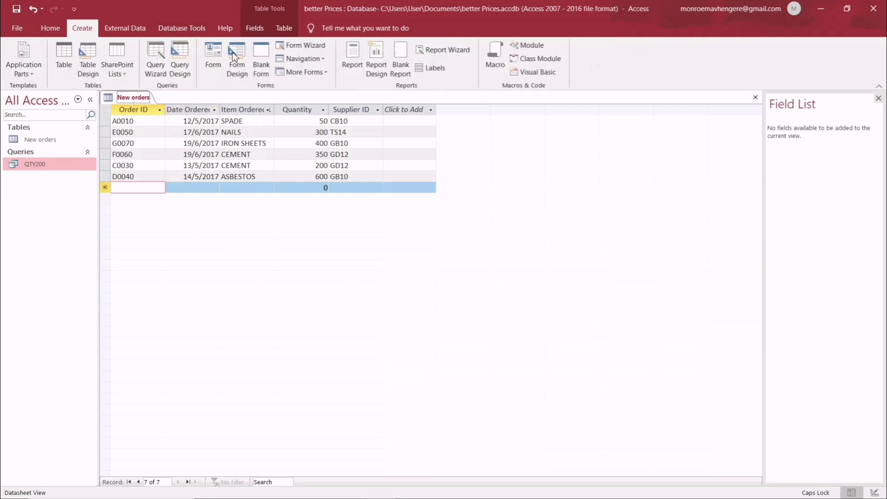
click(238, 59)
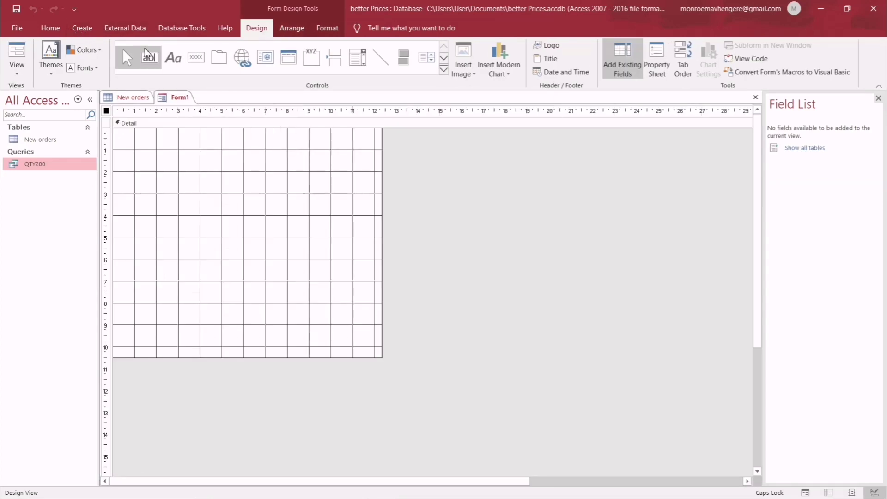
right_click(172, 98)
click(203, 119)
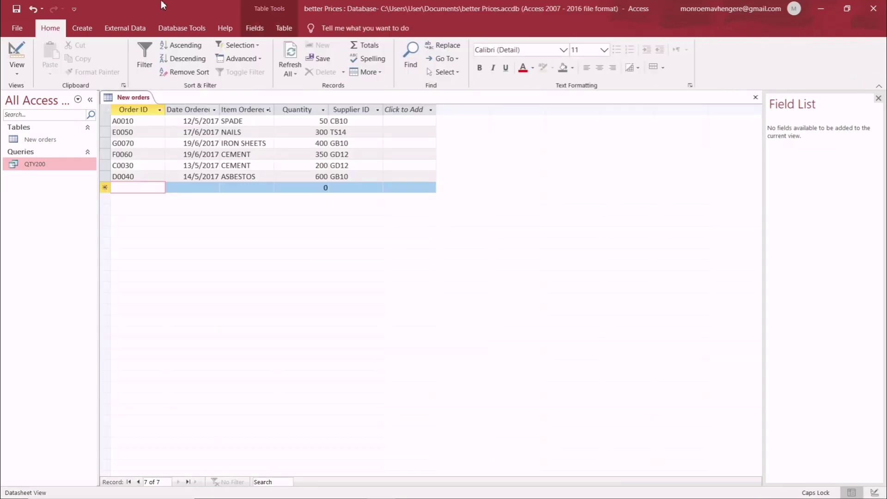
click(85, 32)
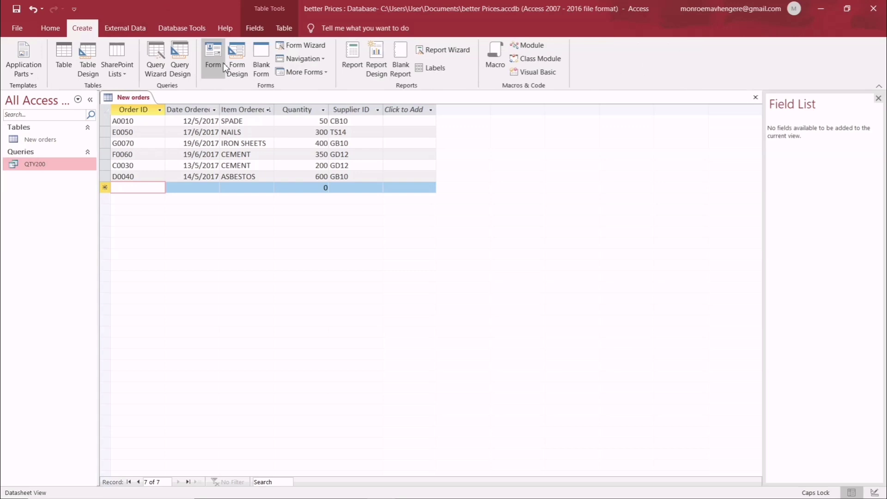
Step: Generate an automatic form from the New orders table and pick the Button control
click(214, 59)
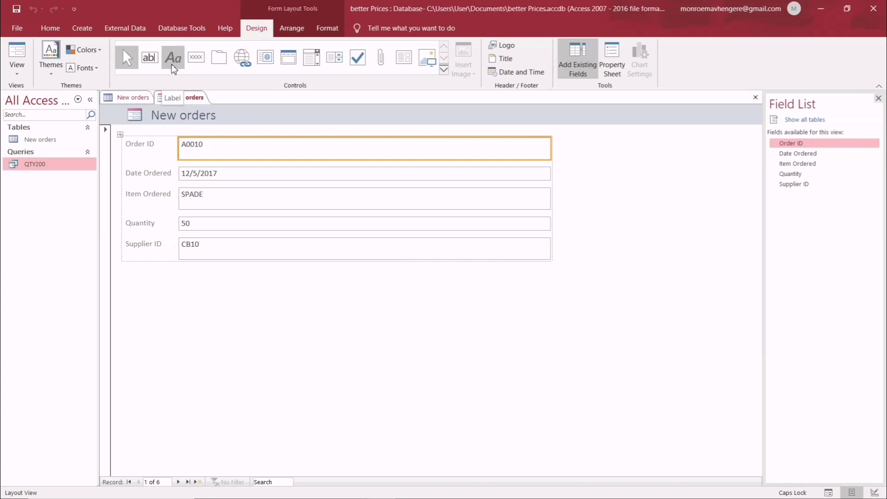
click(202, 65)
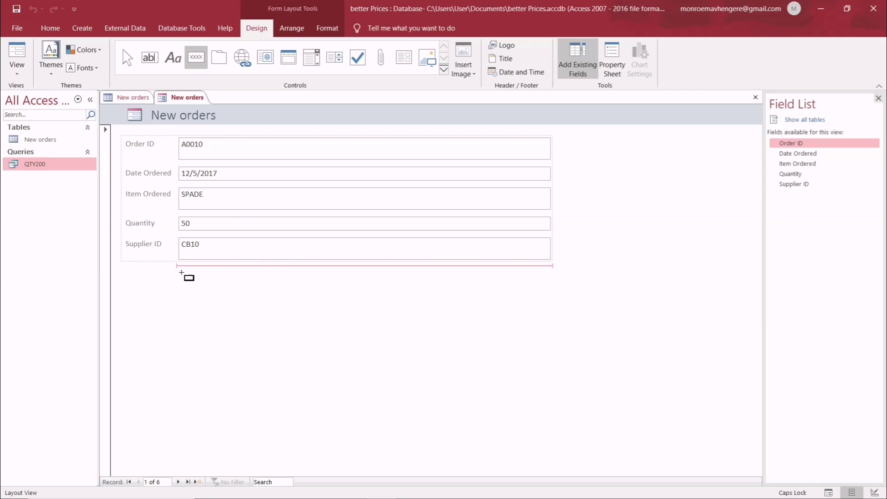
Step: Draw a button below Supplier ID and give it the Record Operations > Add New Record action
click(180, 272)
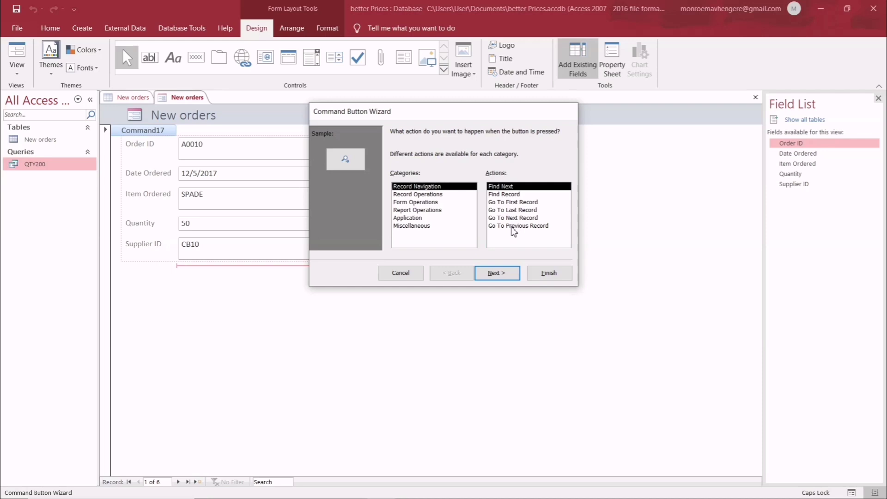
click(417, 194)
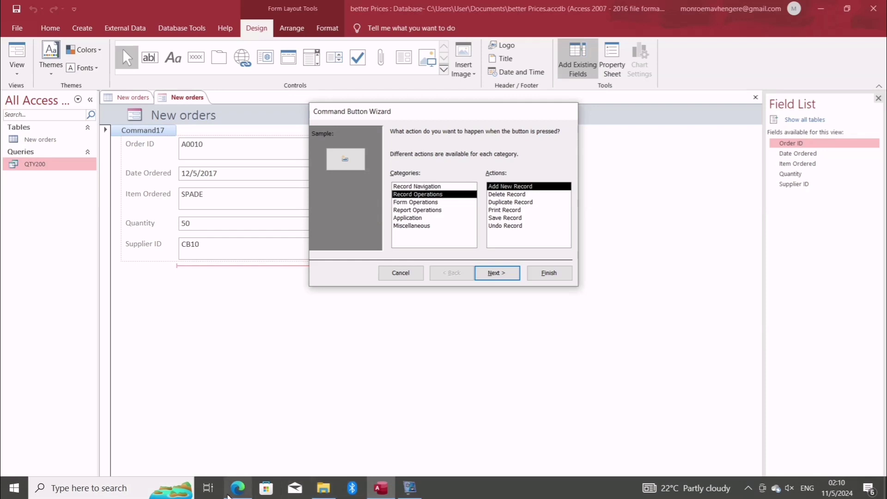
click(237, 489)
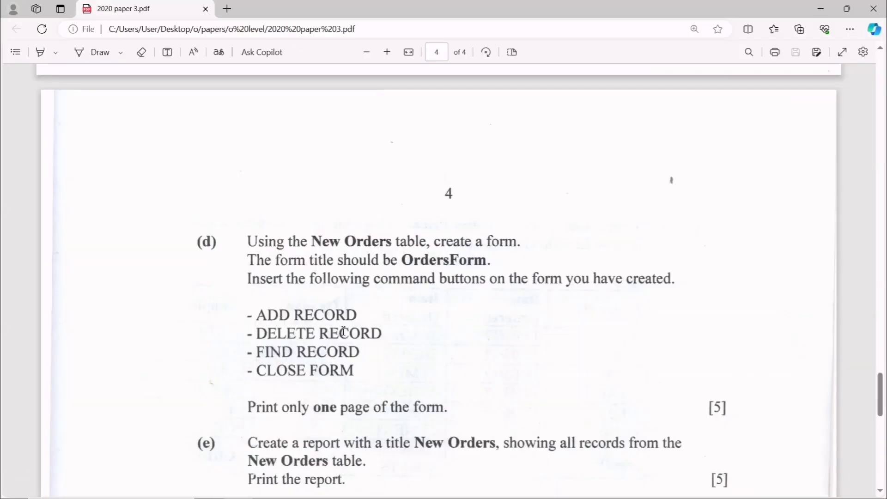
click(410, 488)
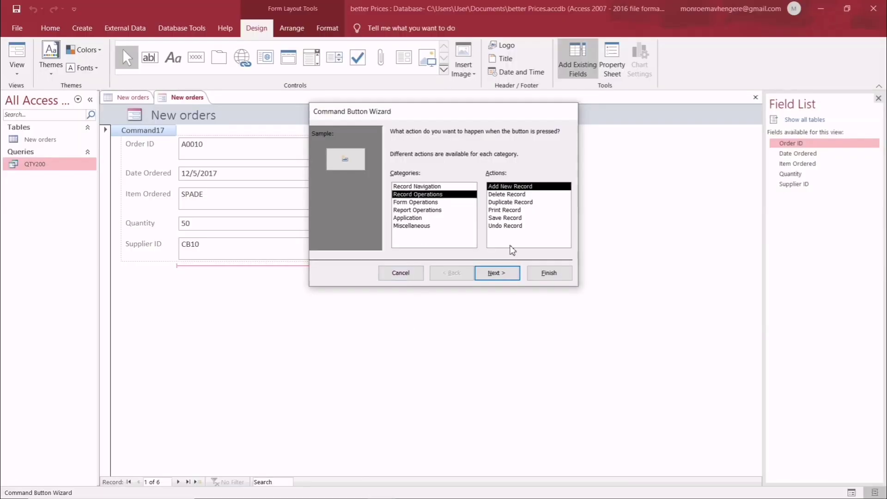
click(497, 274)
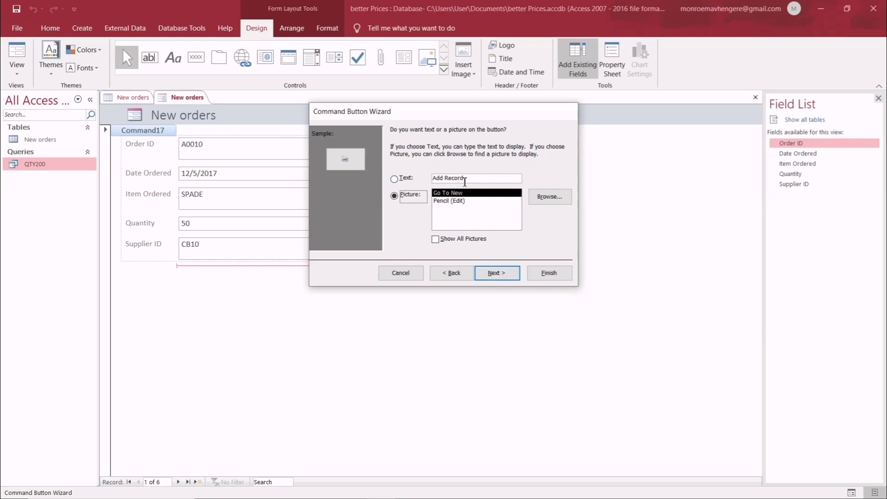
Step: Show the text 'Add Record' on the button, name it ADD RECORD and finish
click(469, 179)
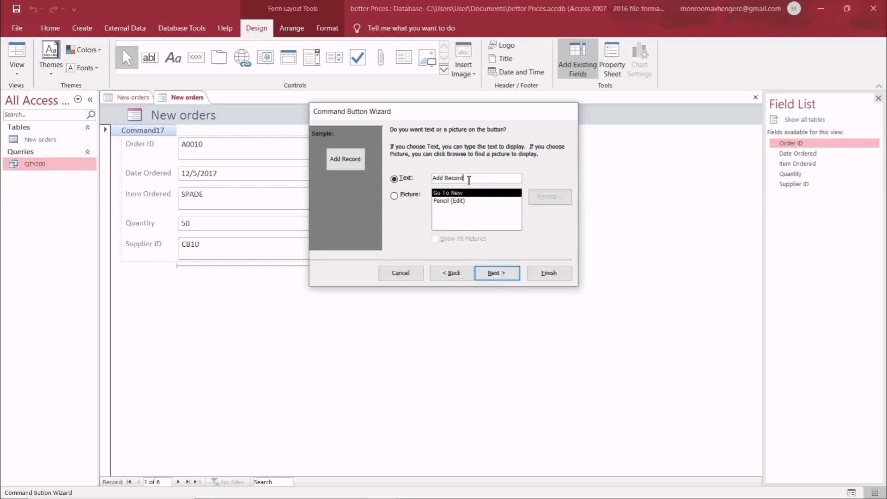
mouse_move(382, 497)
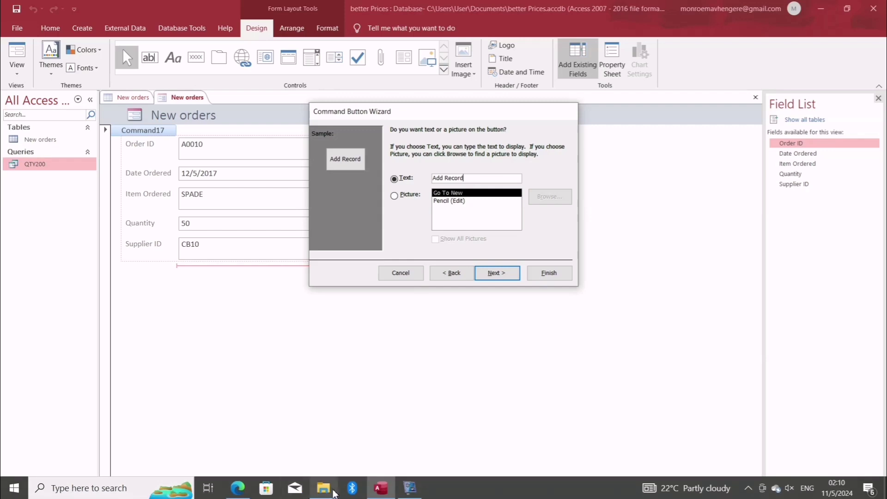
click(238, 488)
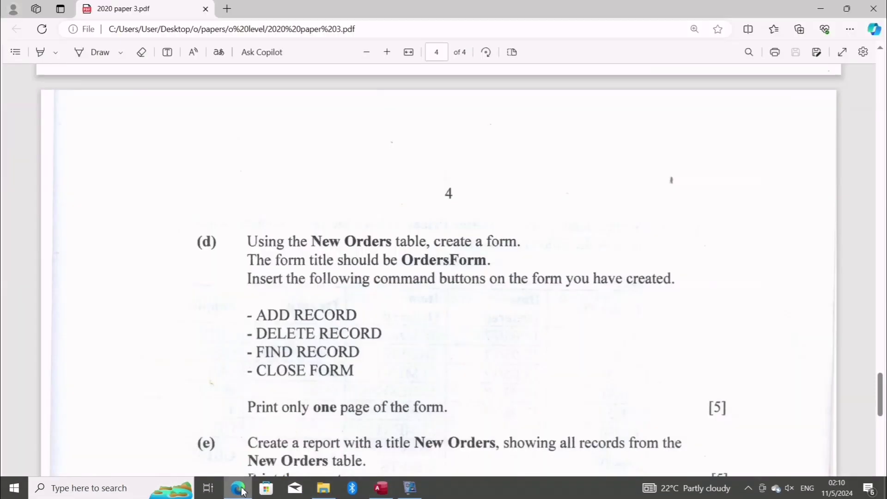
click(240, 489)
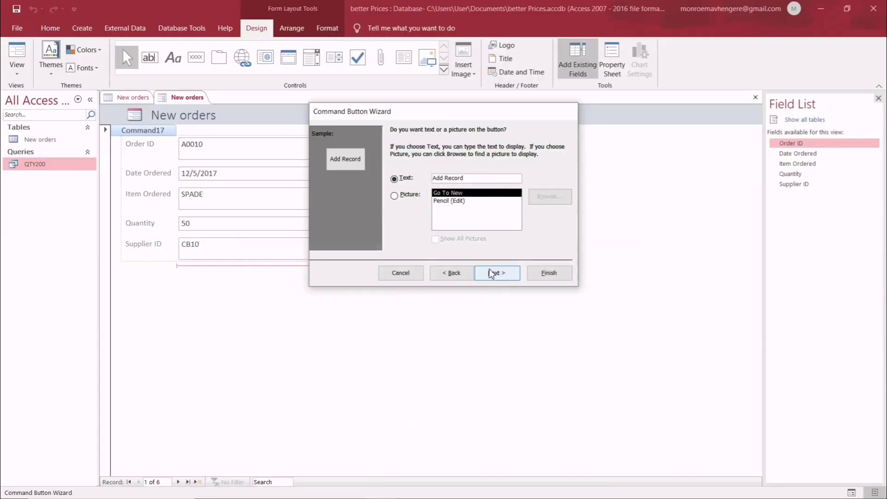
click(493, 273)
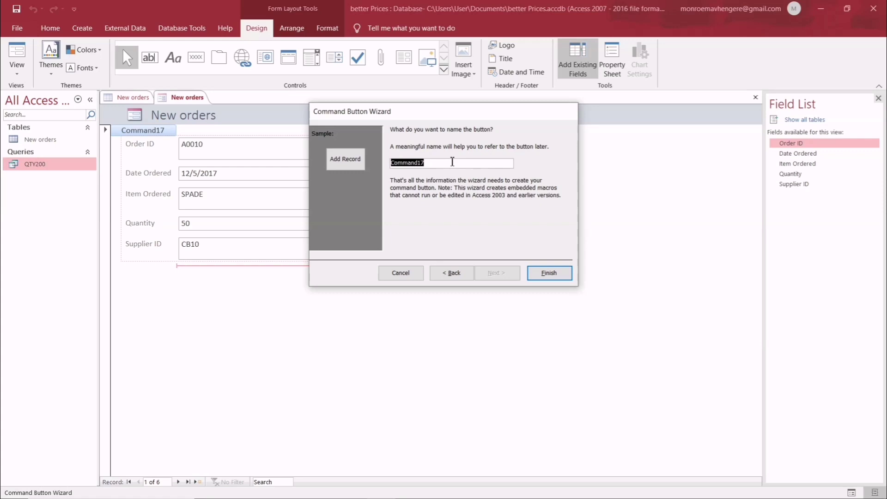
key(Caps_Lock)
text(ADD RECORD)
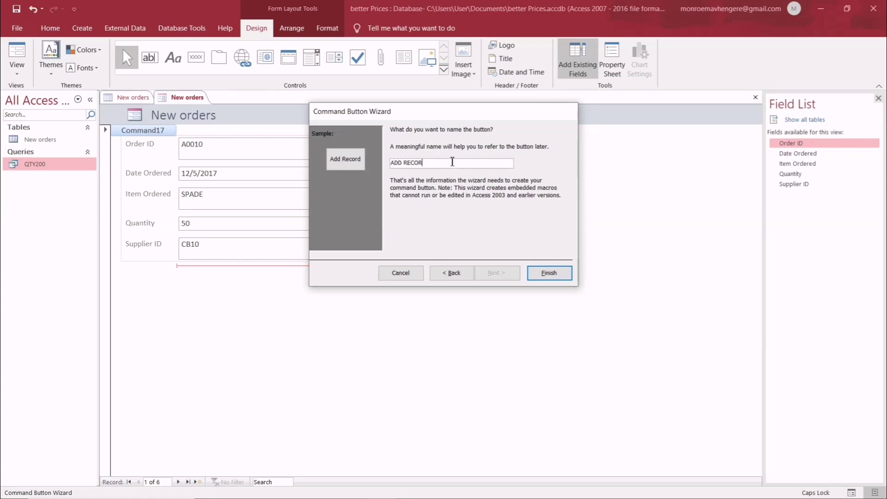
click(549, 273)
click(544, 277)
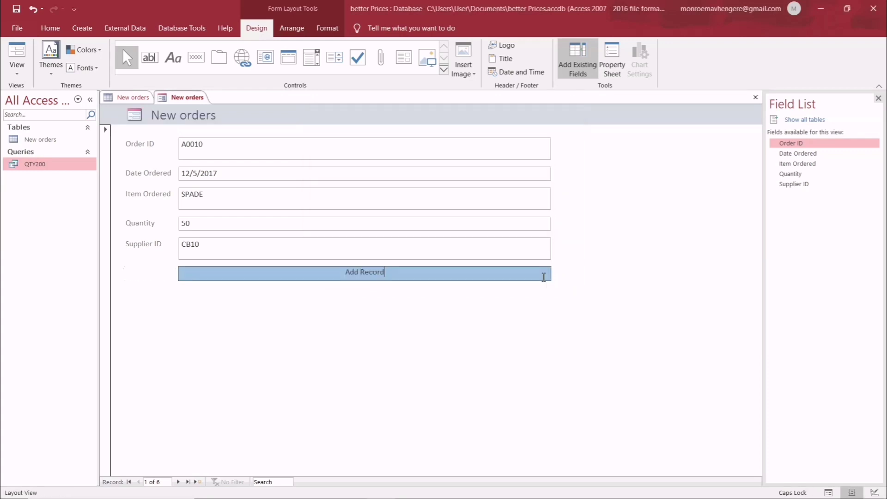
Step: Draw a button below Add Record with the Delete Record action, named DELETE
click(419, 303)
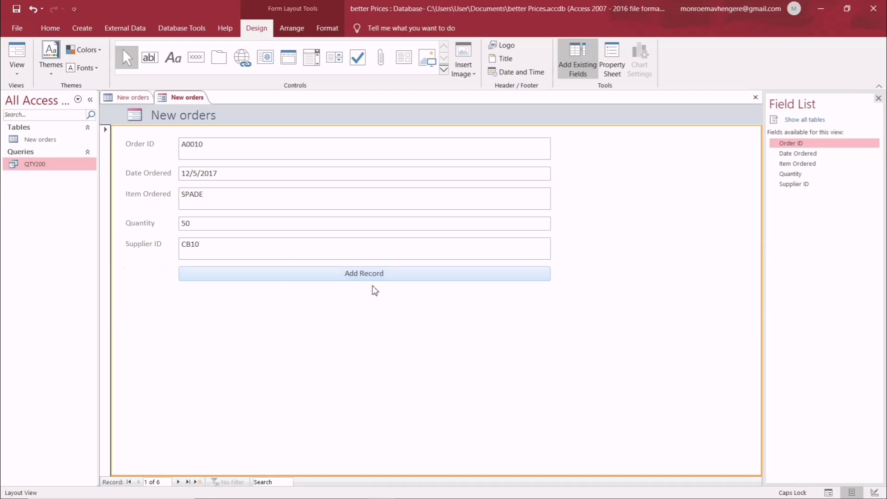
click(194, 61)
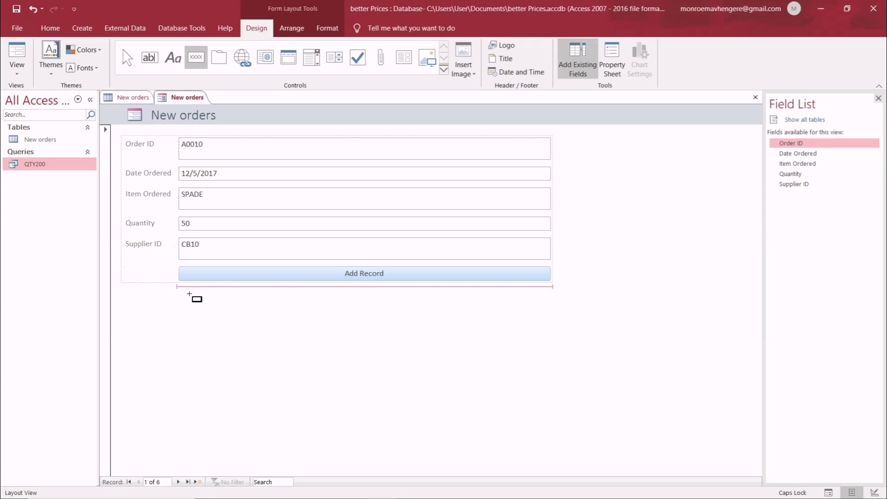
click(181, 290)
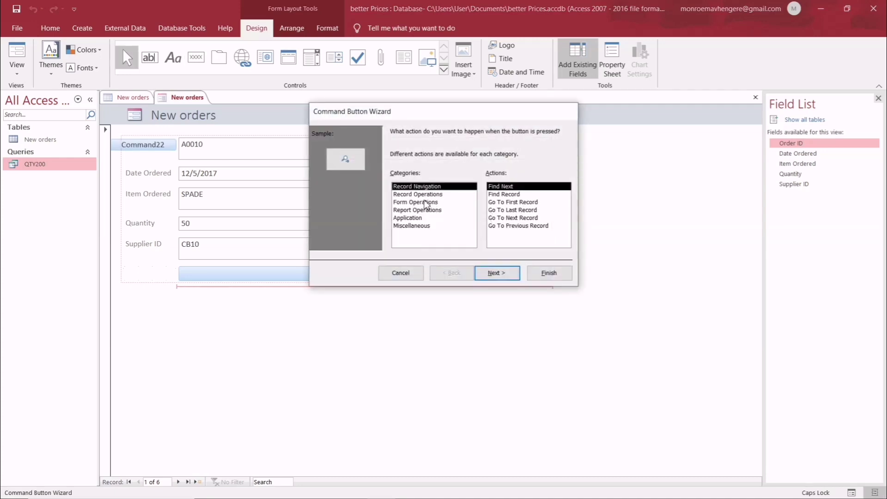
click(419, 195)
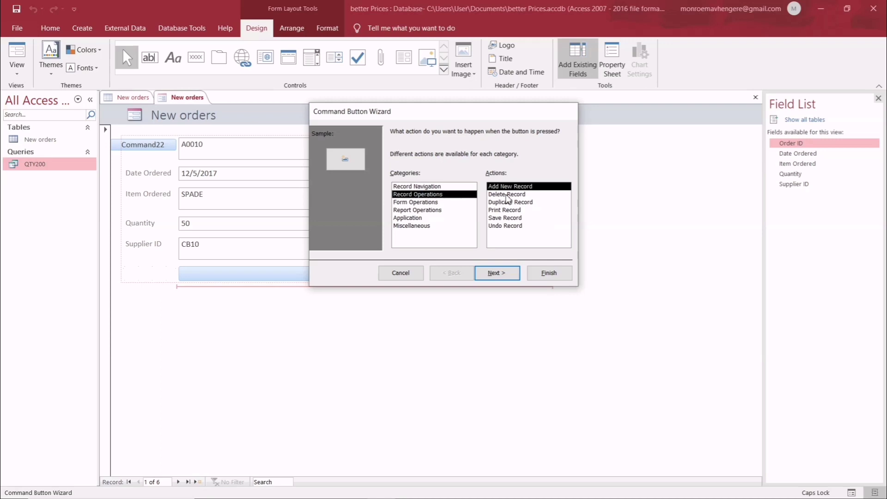
click(505, 194)
click(495, 273)
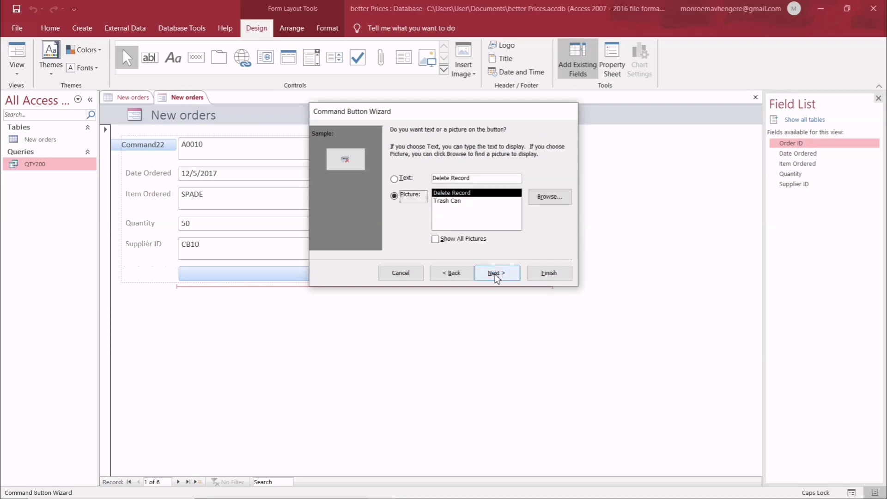
click(496, 273)
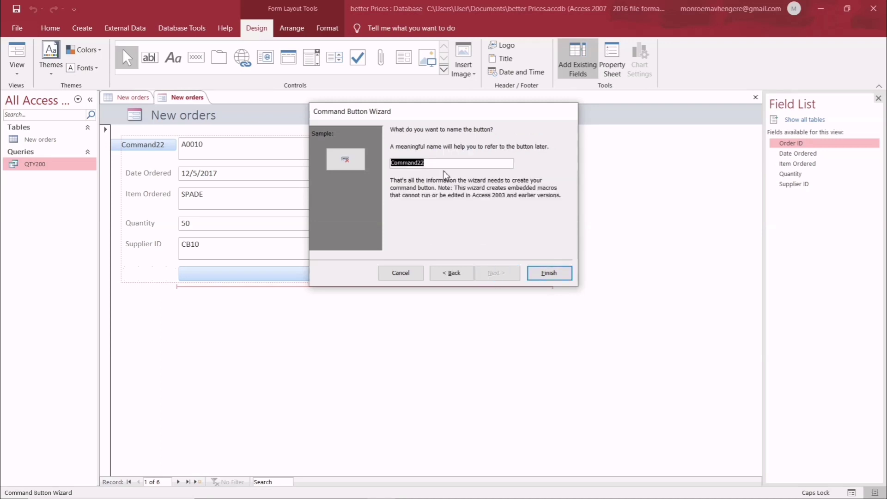
text(DELETE RECORD)
click(534, 273)
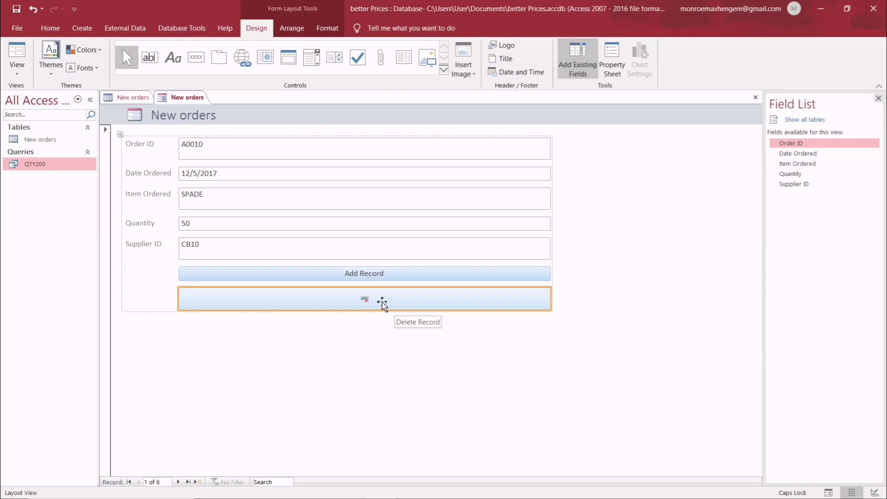
Step: Change the new button's caption from Command22 to 'DELETE RECORD'
click(383, 302)
key(BackSpace)
key(BackSpace)
key(BackSpace)
key(BackSpace)
key(BackSpace)
key(BackSpace)
key(BackSpace)
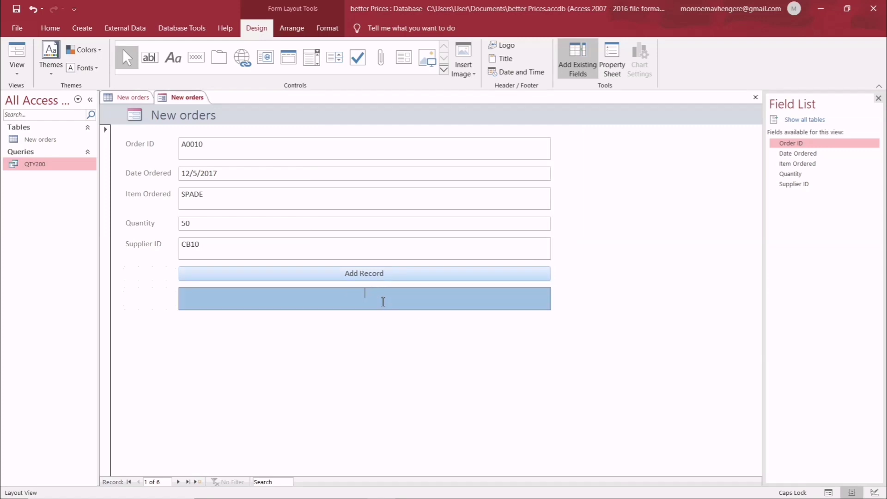
text(DELETE RECORD)
click(313, 374)
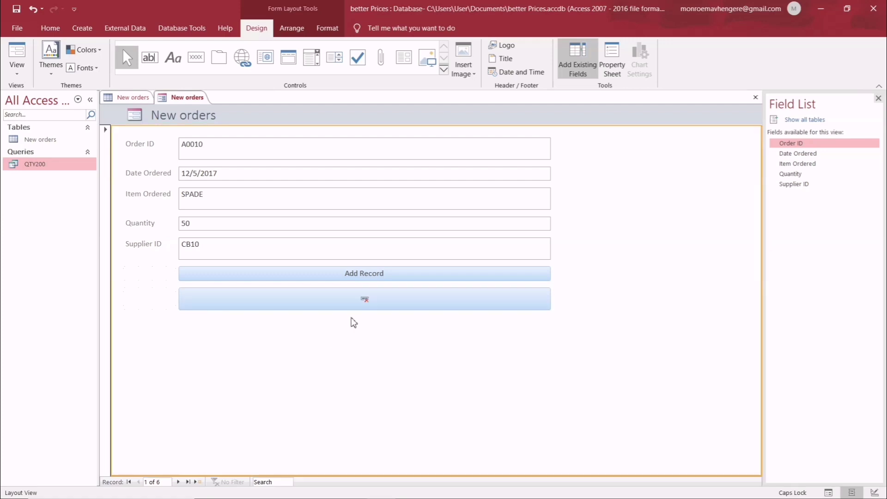
Step: Delete the picture-style Delete Record button from the form
click(370, 304)
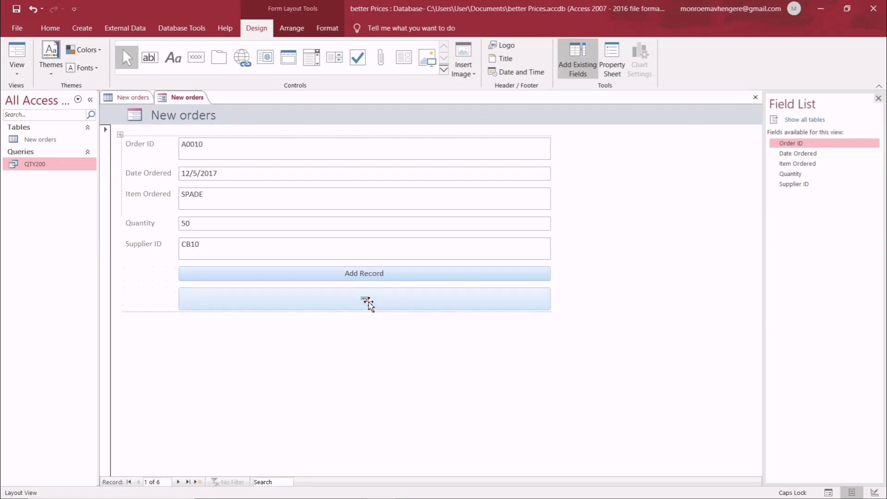
right_click(367, 303)
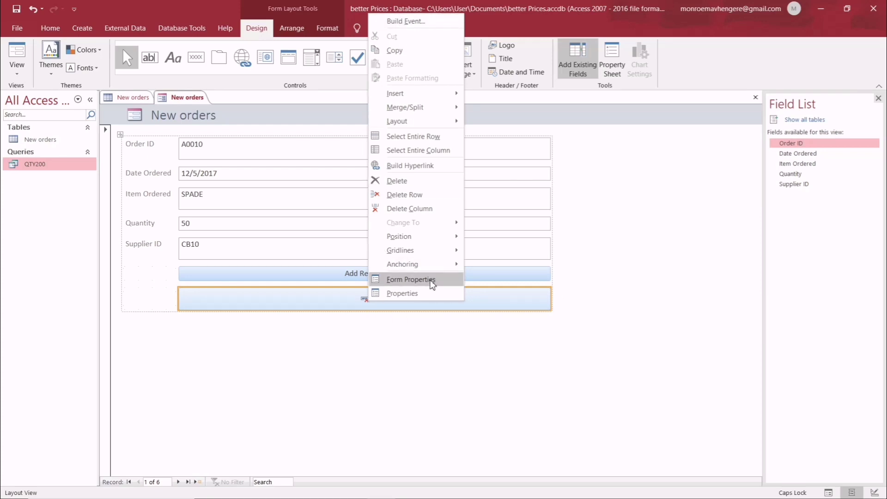
click(317, 301)
right_click(317, 299)
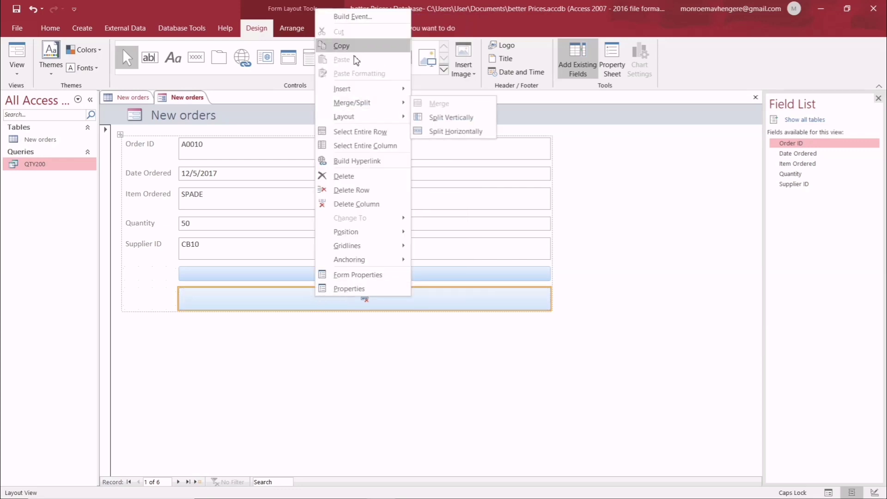
click(356, 176)
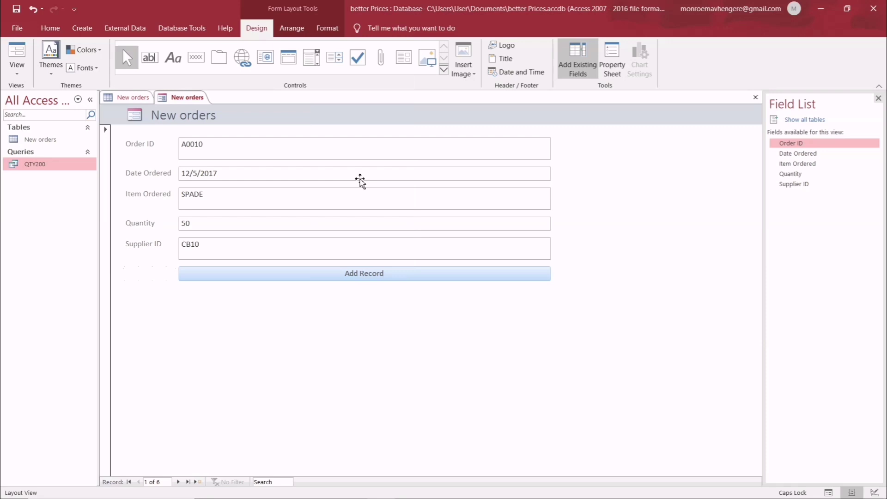
Step: Draw a text-style Delete Record button below Add Record, named DELETE RECORD
click(196, 57)
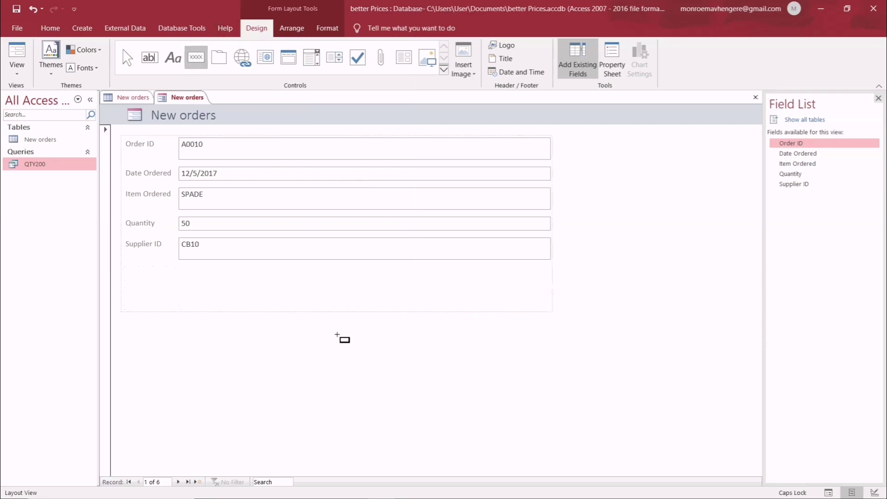
click(244, 305)
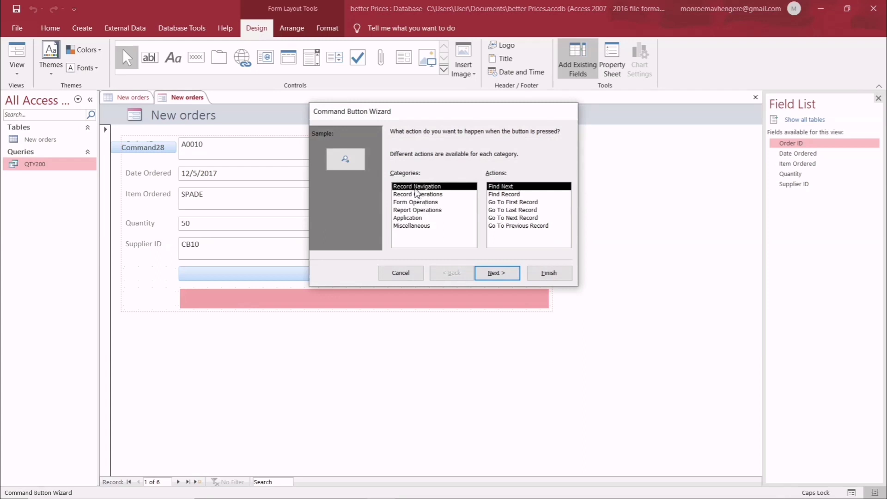
click(416, 195)
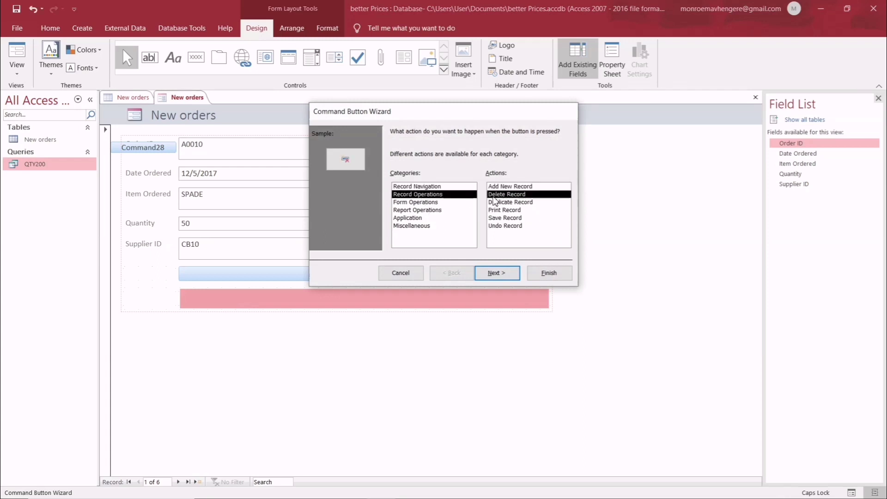
click(506, 278)
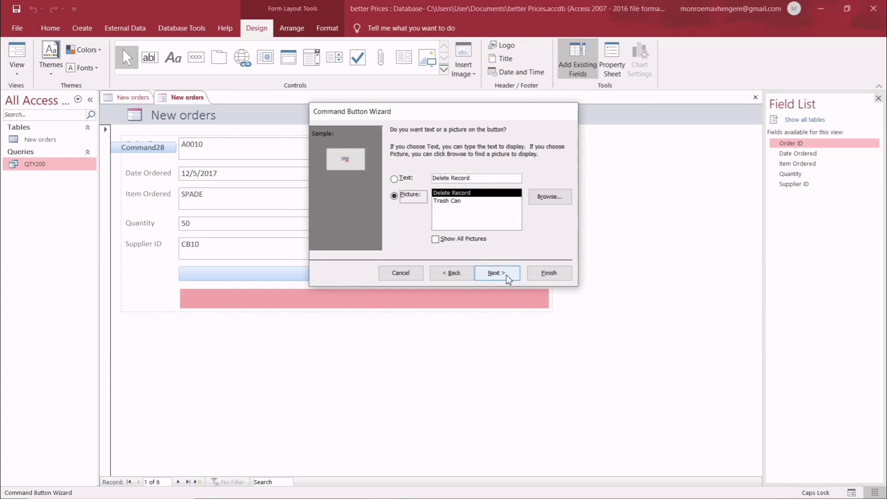
click(395, 181)
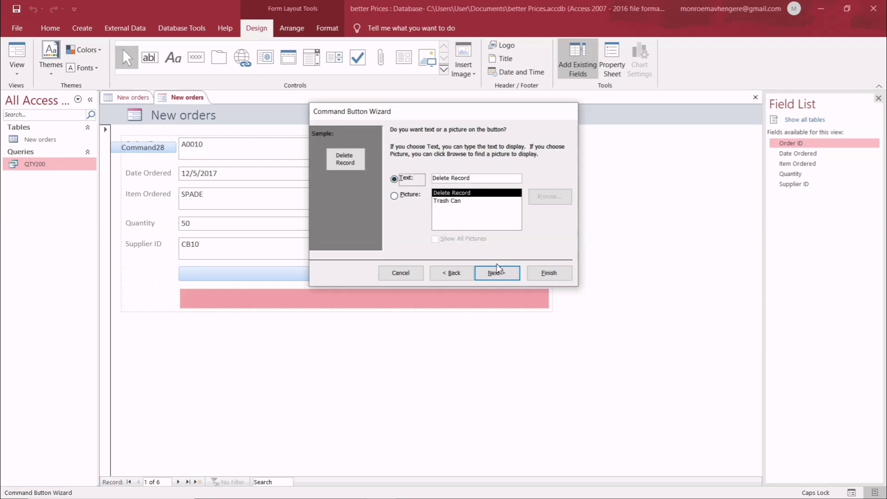
click(510, 277)
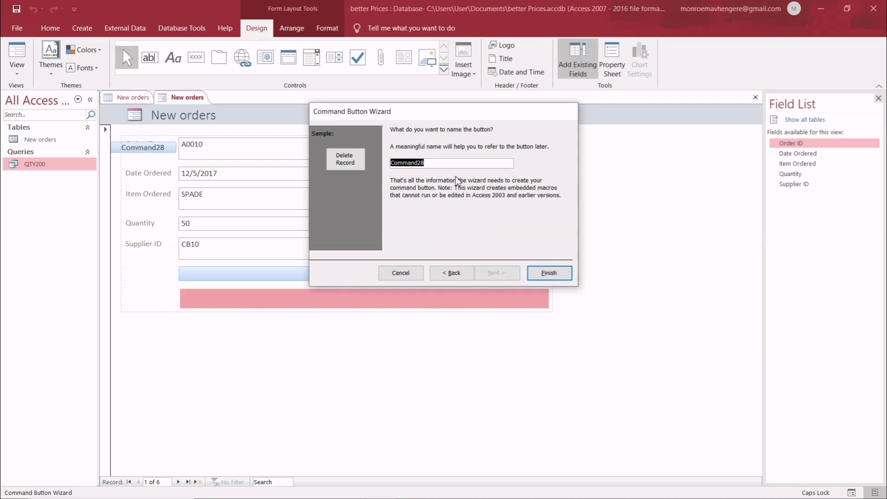
text(DELETE RECORD)
click(559, 277)
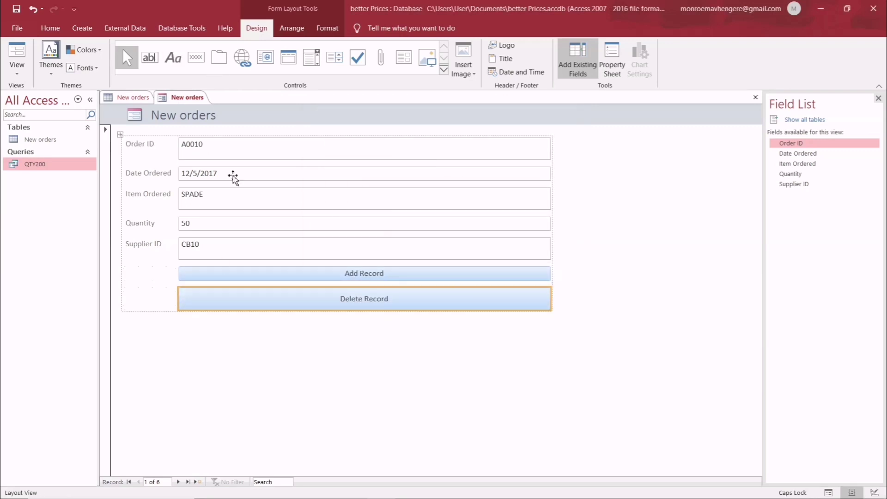
mouse_move(343, 492)
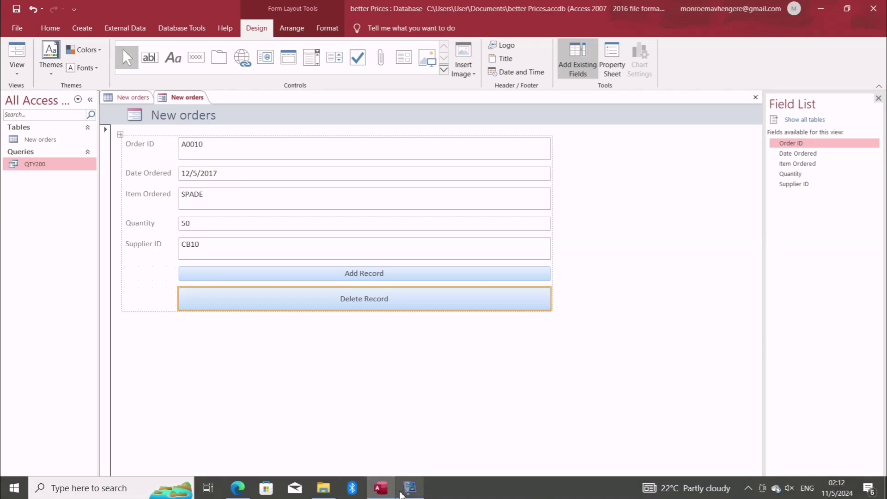
mouse_move(238, 487)
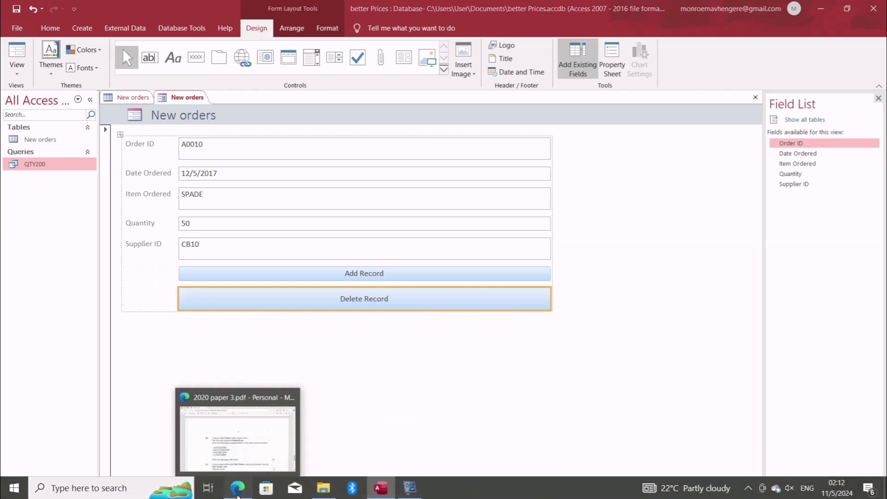
click(234, 429)
mouse_move(250, 494)
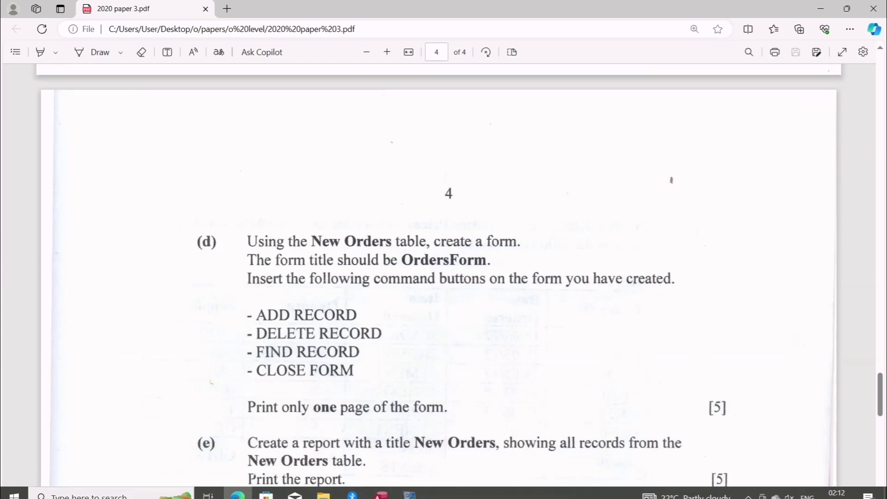
click(378, 492)
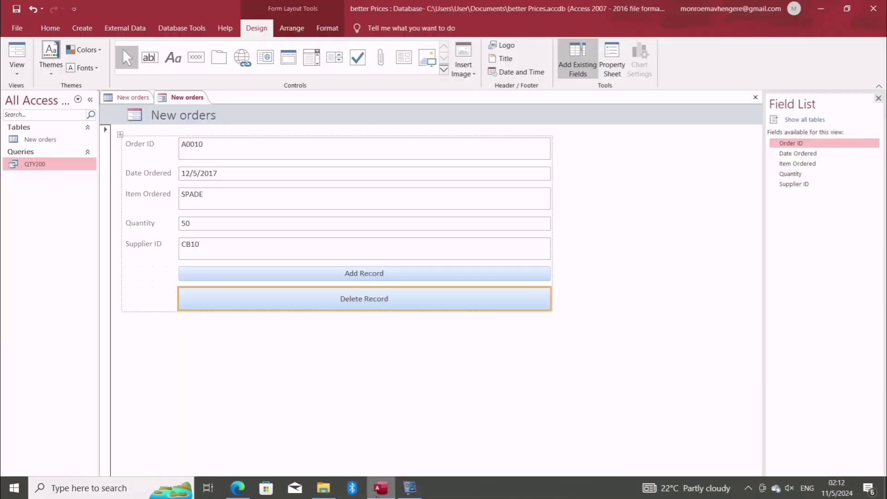
Step: Draw a text-style Record Navigation > Find Record button below Delete Record, named FIND RECORD
click(193, 62)
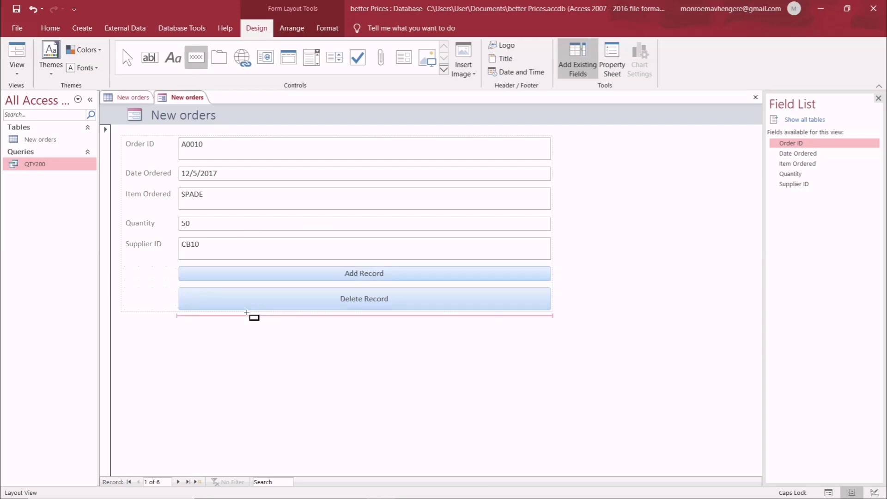
click(198, 323)
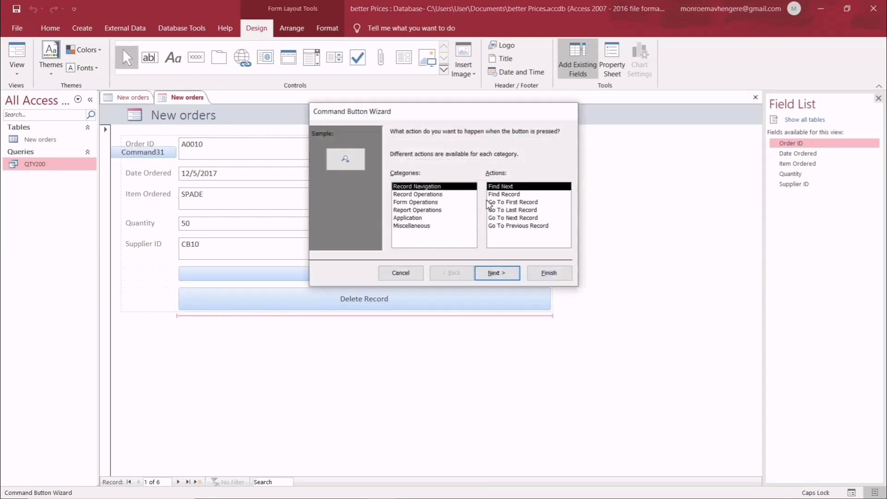
click(406, 194)
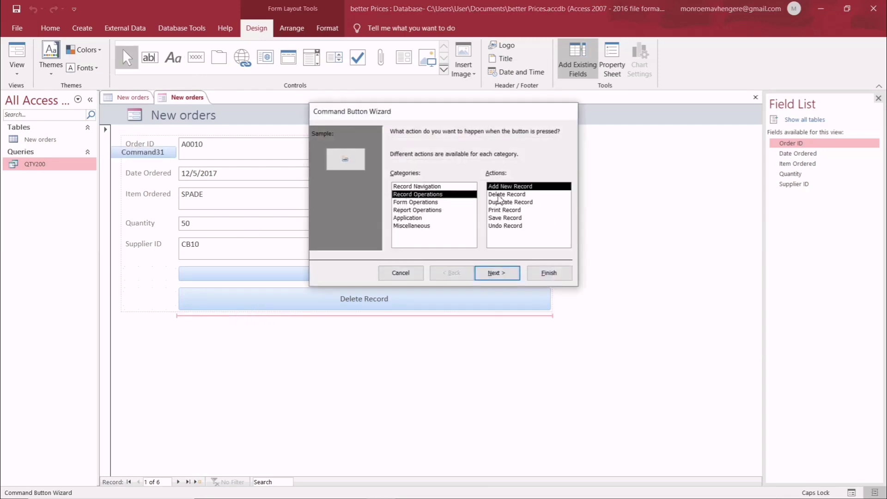
click(454, 186)
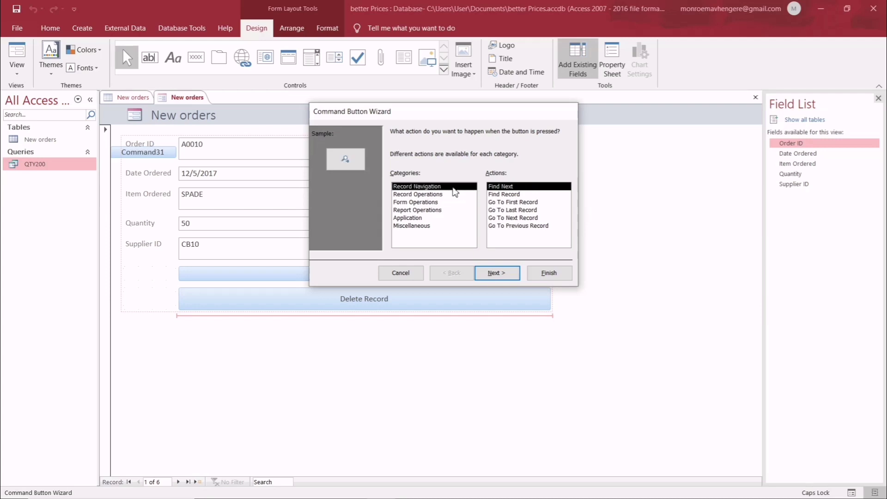
click(513, 194)
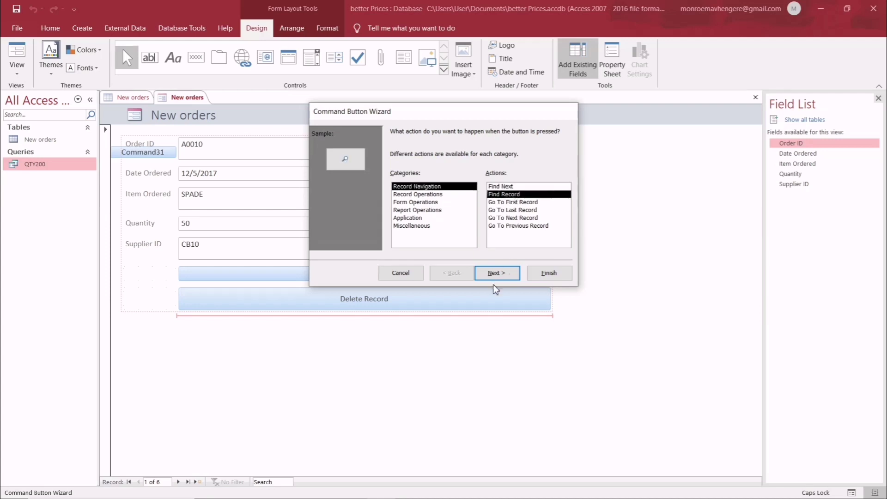
click(503, 276)
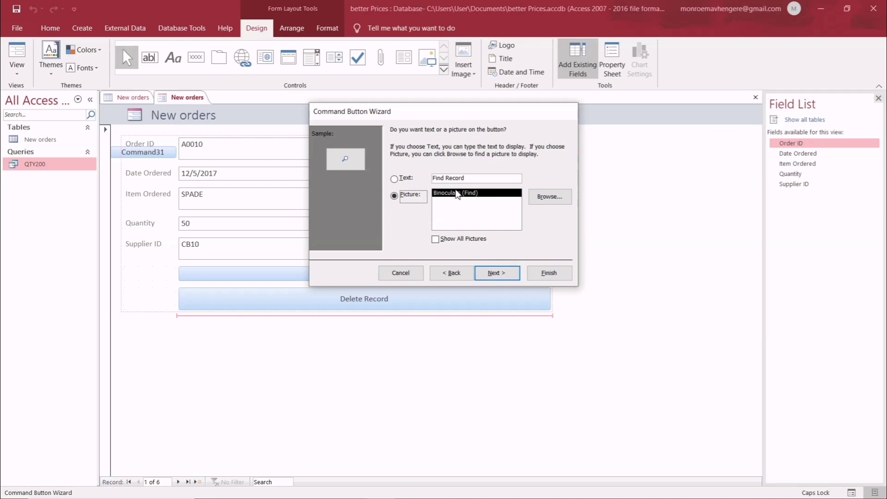
click(408, 179)
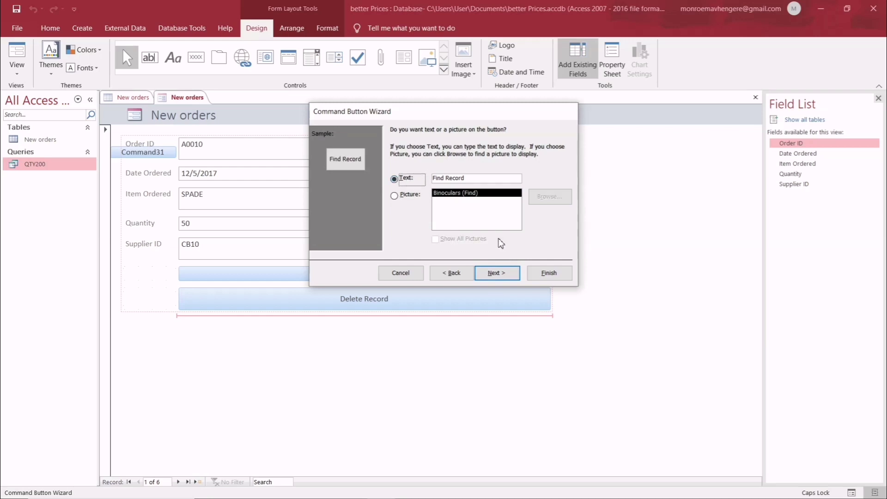
click(497, 274)
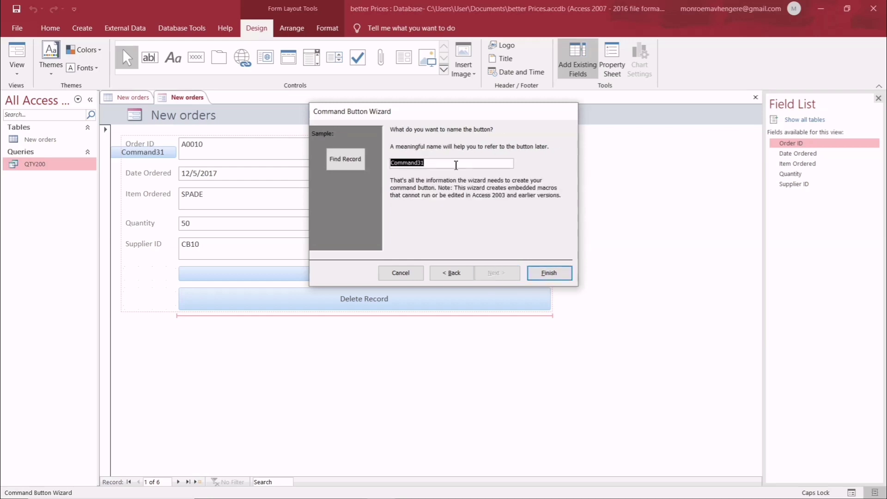
text(FIND RECORD)
click(549, 273)
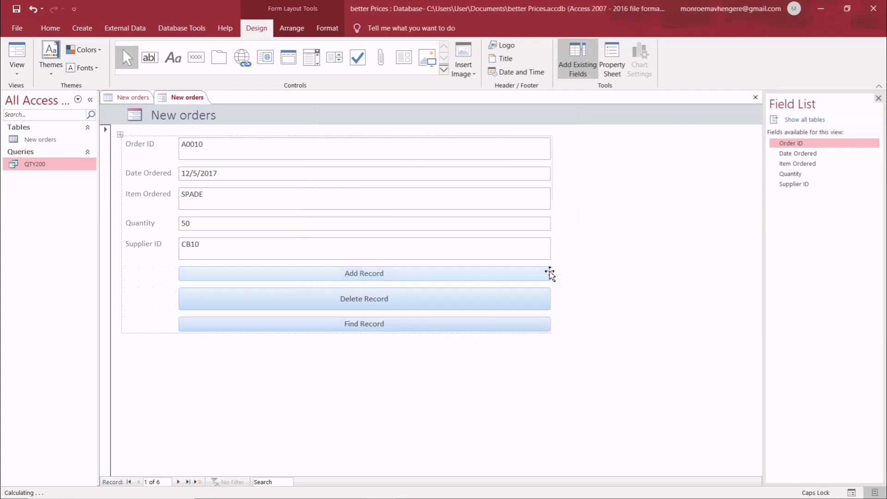
Step: Draw a text-style Form Operations > Close Form button below Find Record, named CLOSE FORM
click(197, 60)
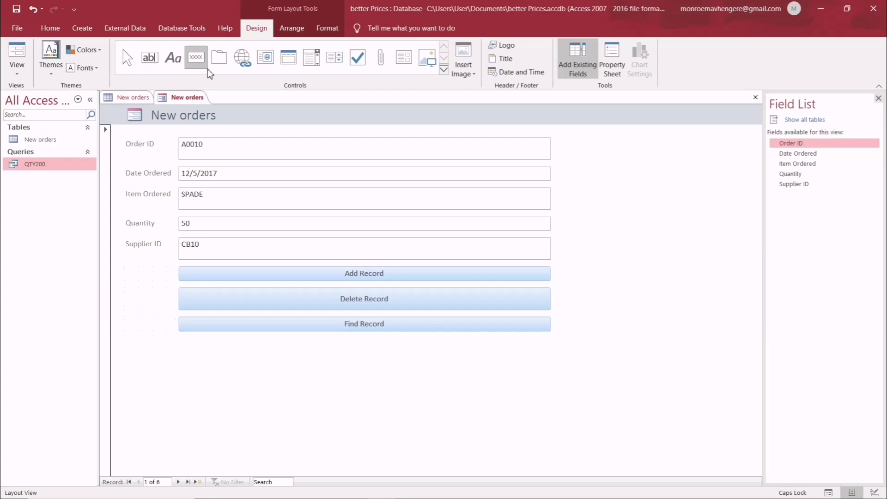
click(199, 343)
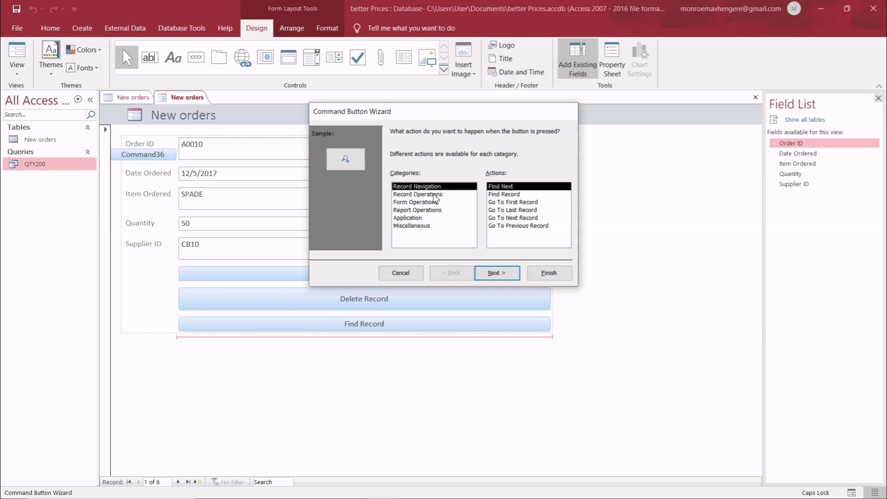
click(418, 194)
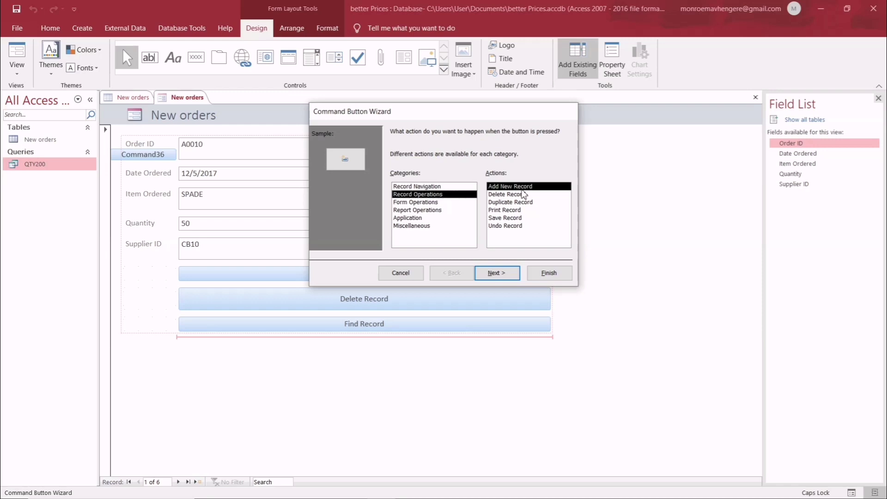
click(419, 202)
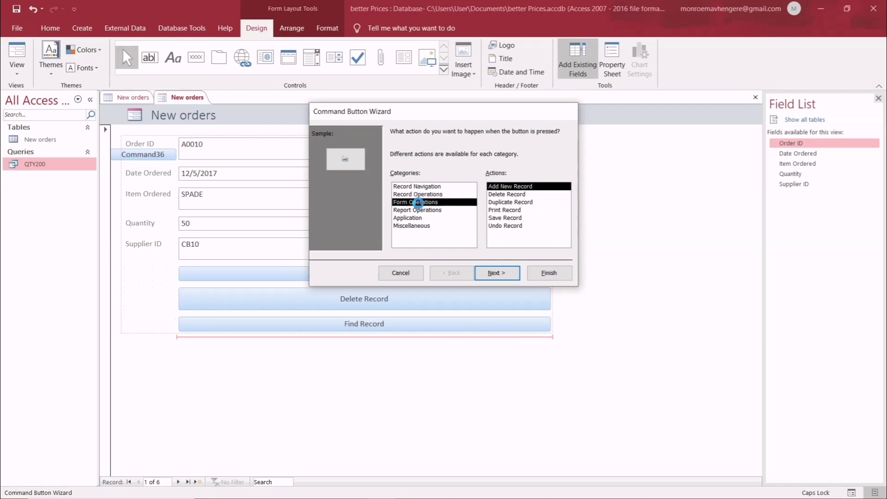
click(517, 194)
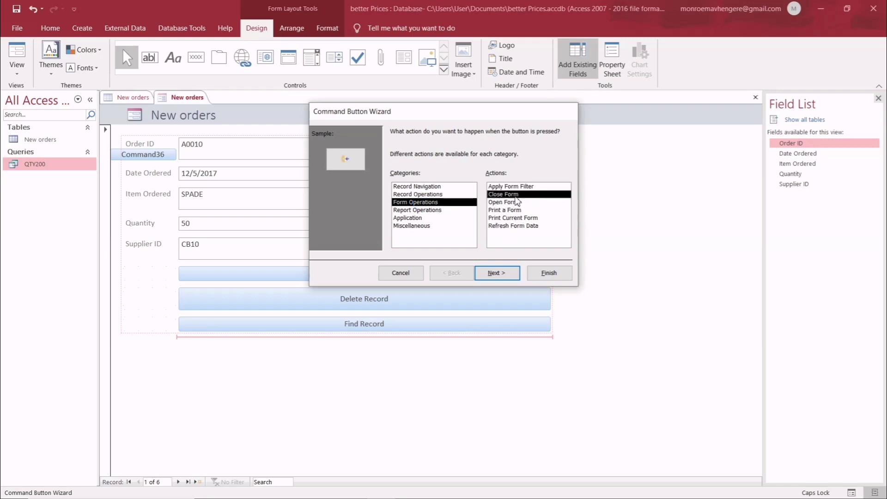
click(515, 279)
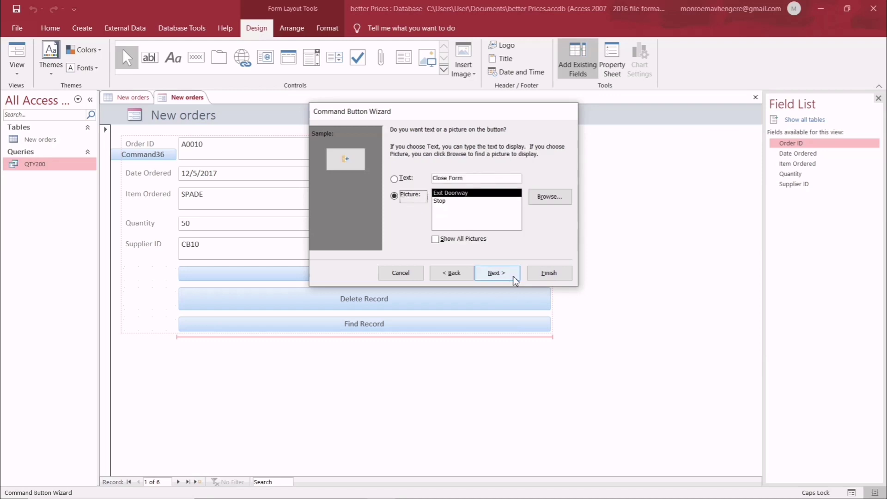
click(396, 180)
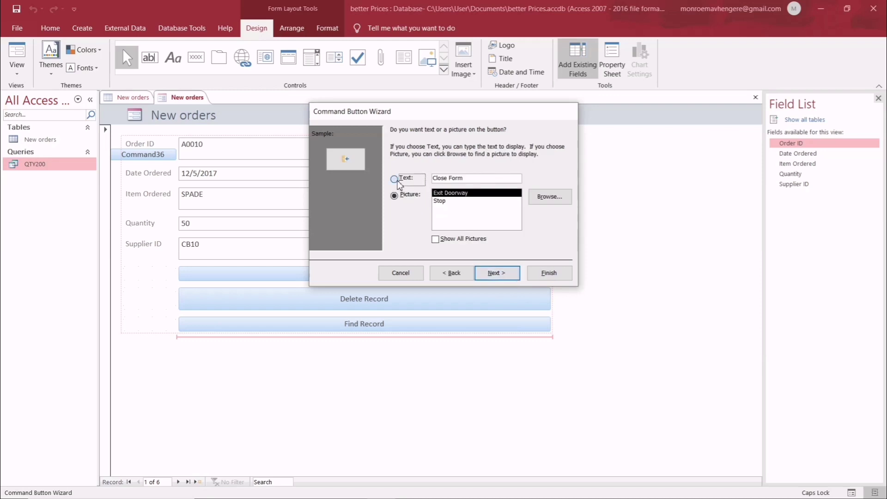
click(499, 274)
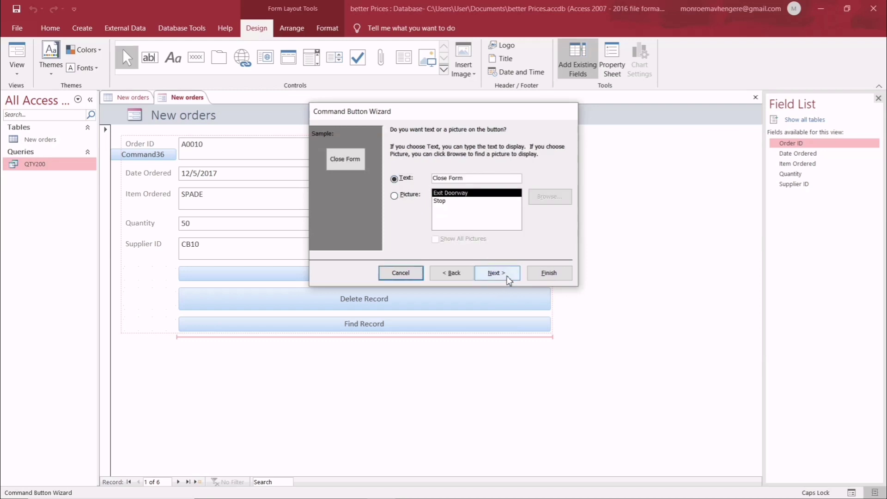
click(509, 276)
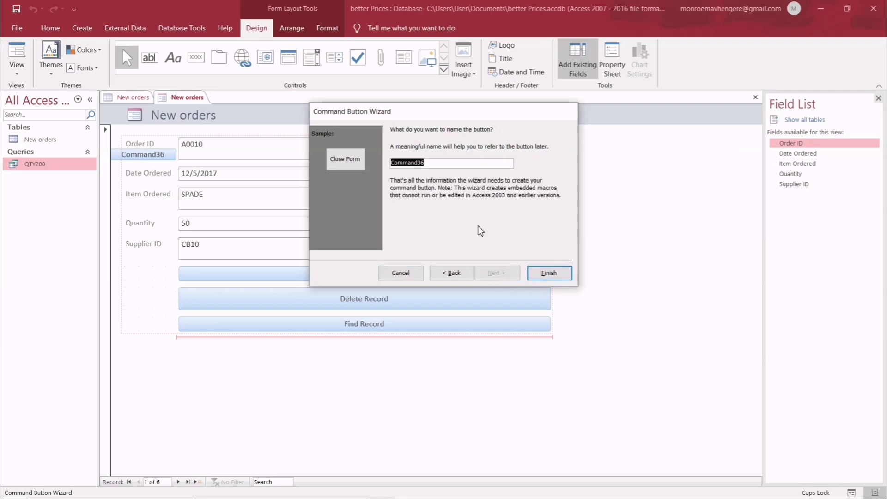
text(CLOSE FORM)
click(536, 276)
click(619, 321)
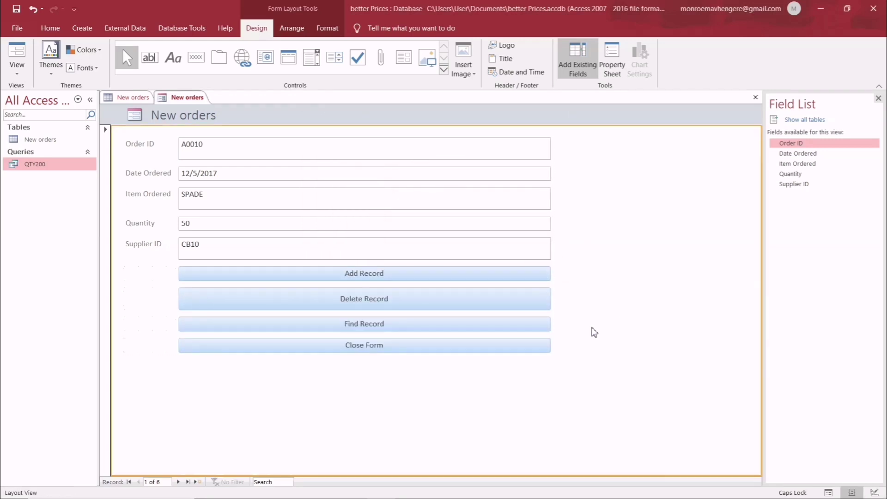